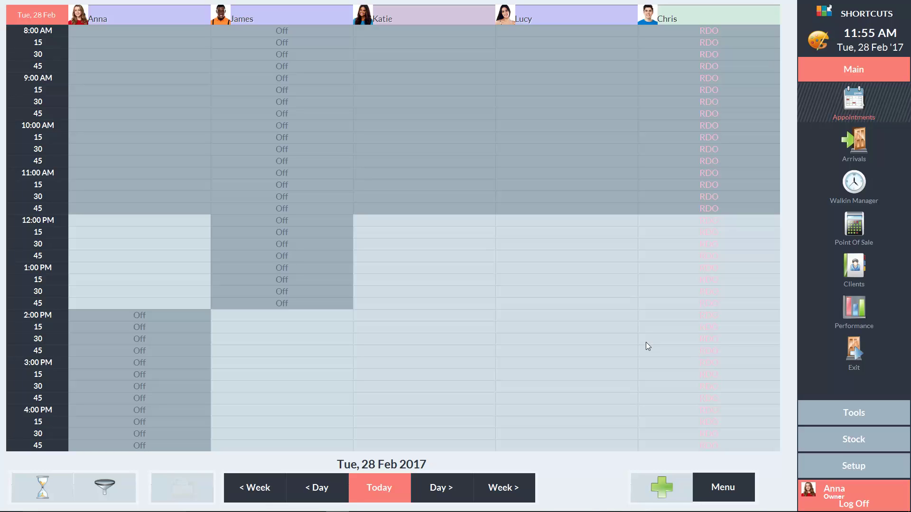
Step: Enable Multi Site Data Sharing in General Setup, save, and acknowledge the restart notice
click(852, 464)
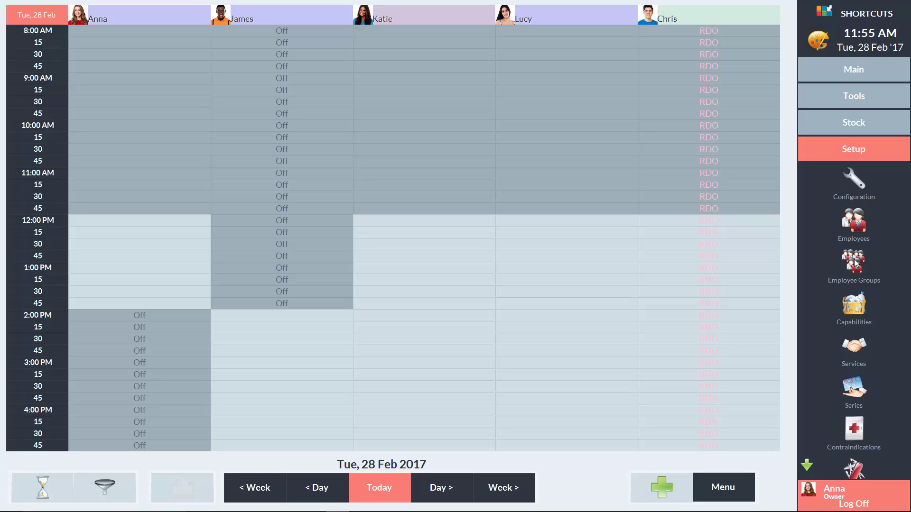
click(855, 182)
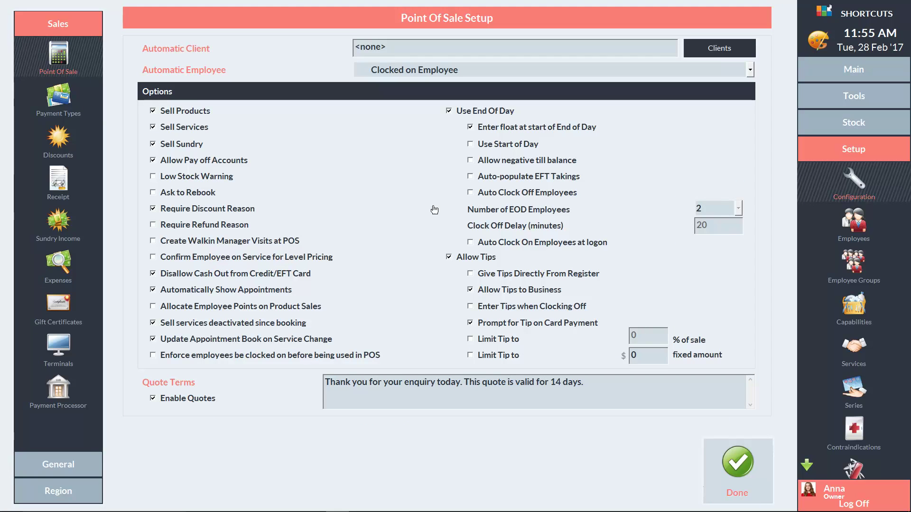
click(59, 465)
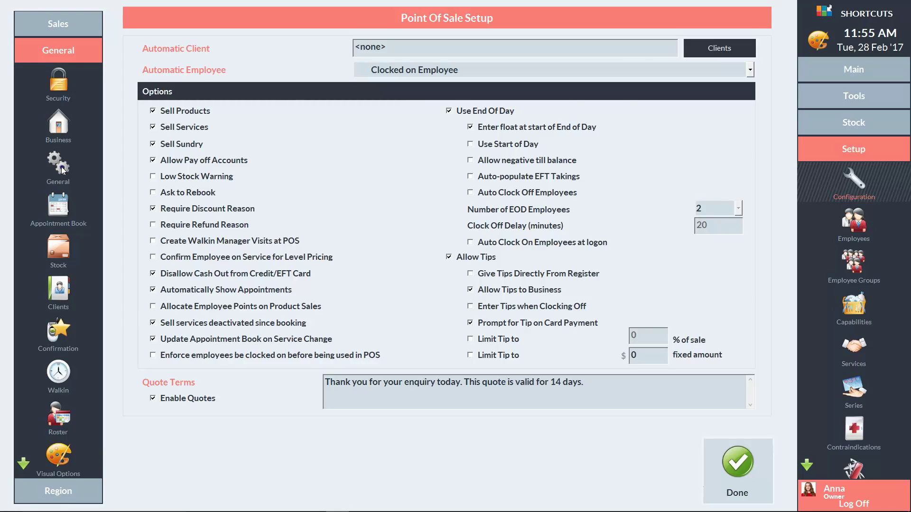
click(61, 167)
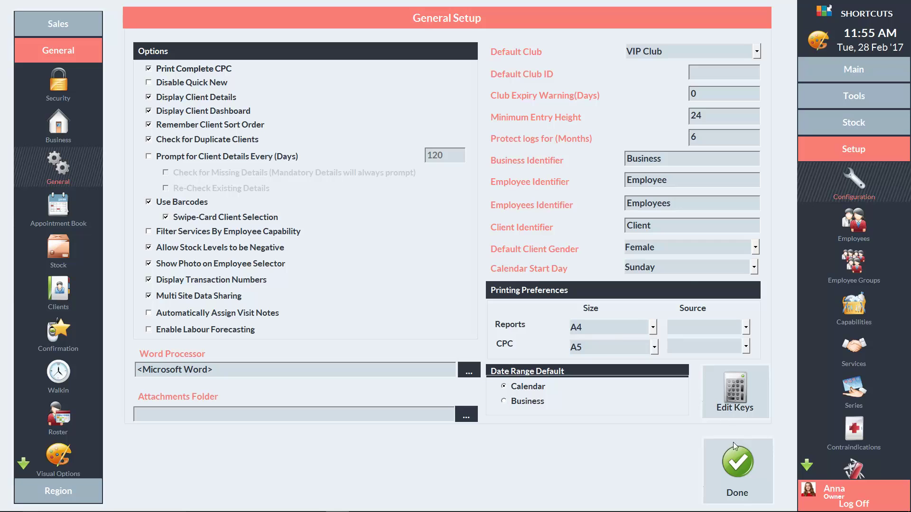
click(736, 463)
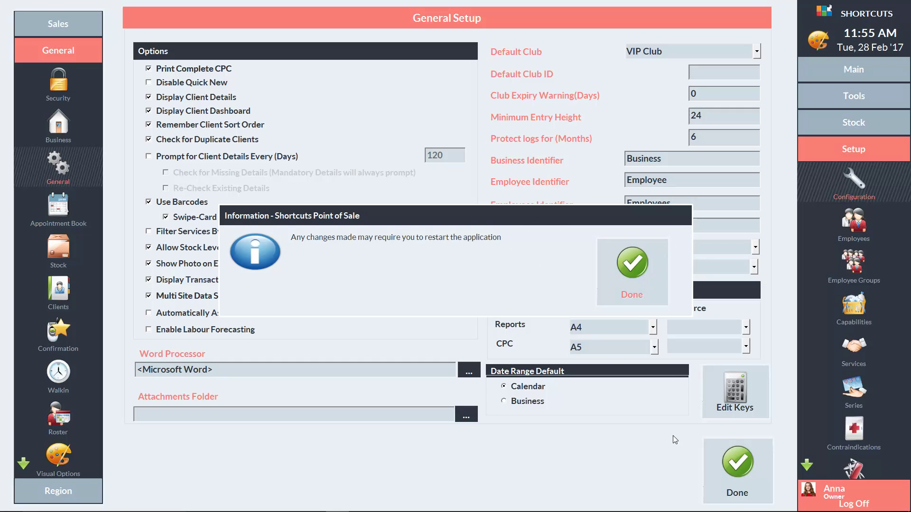
click(632, 266)
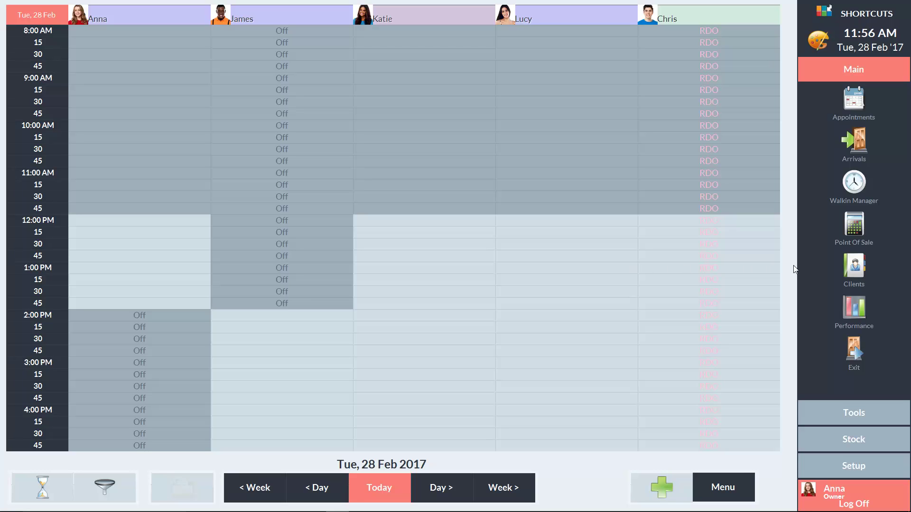
Step: Open the Global Client Look Up screen from the client list
click(855, 267)
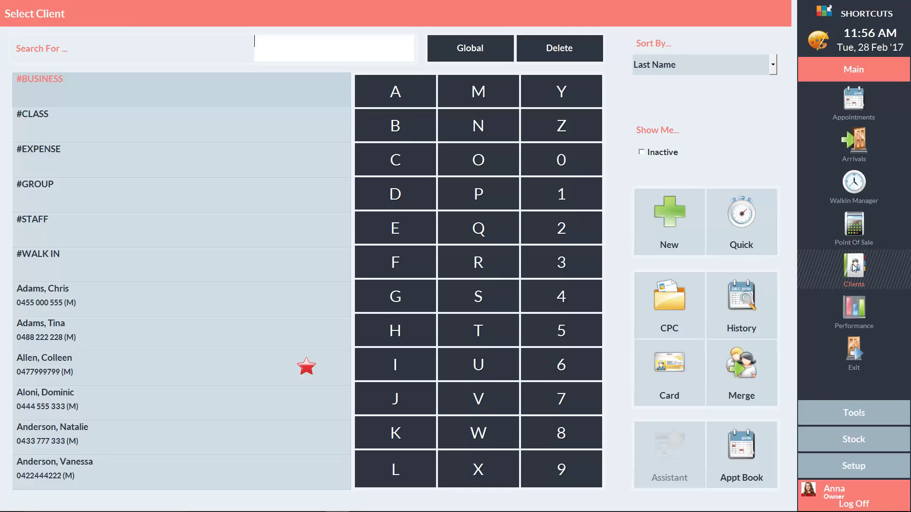
click(470, 48)
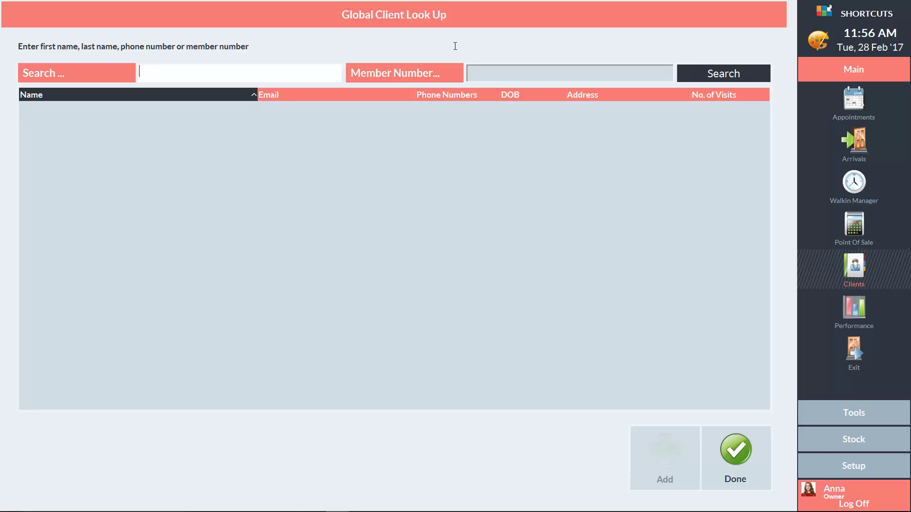
text(Douglas)
Step: Search all sites for 'Douglas', listing three clients from Newstead and Ashgrove
key(Tab)
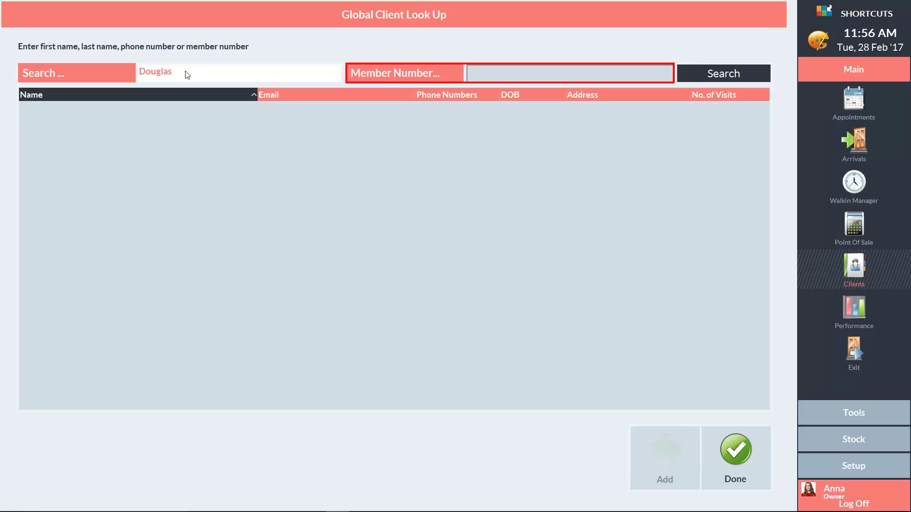
click(186, 74)
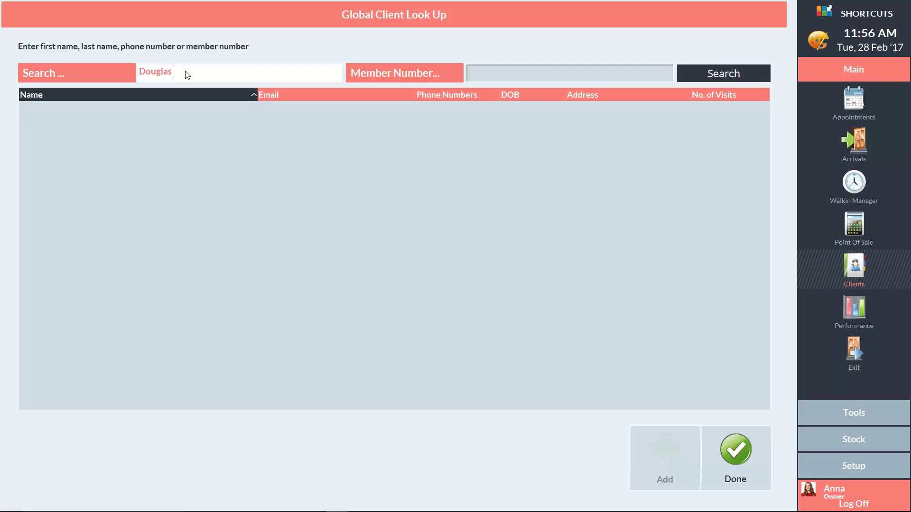
click(722, 74)
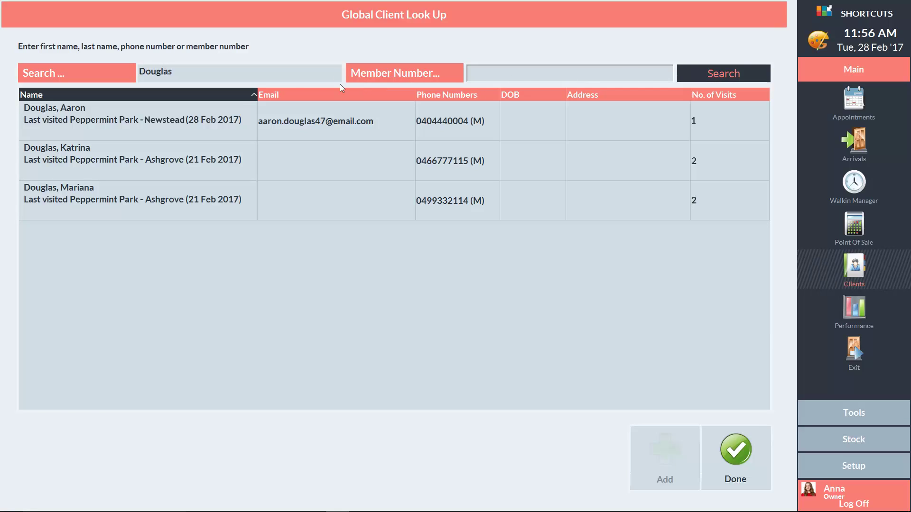
click(189, 123)
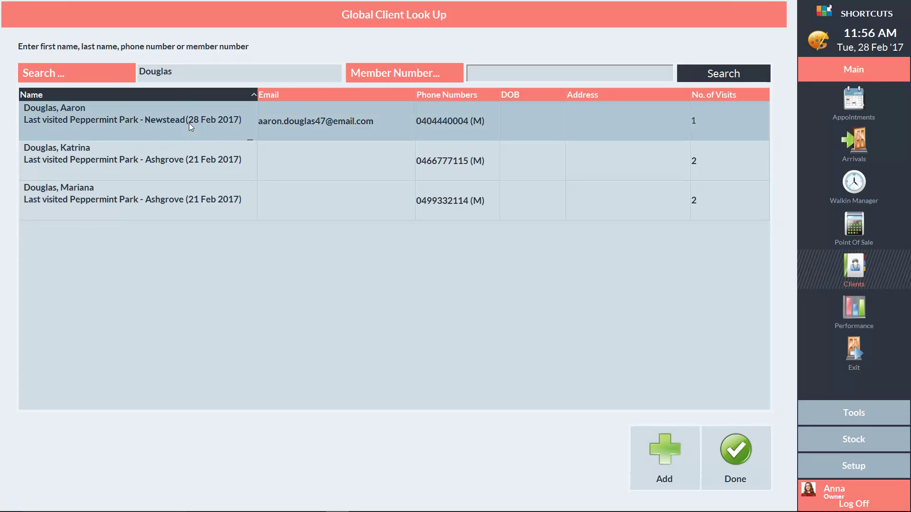
click(662, 448)
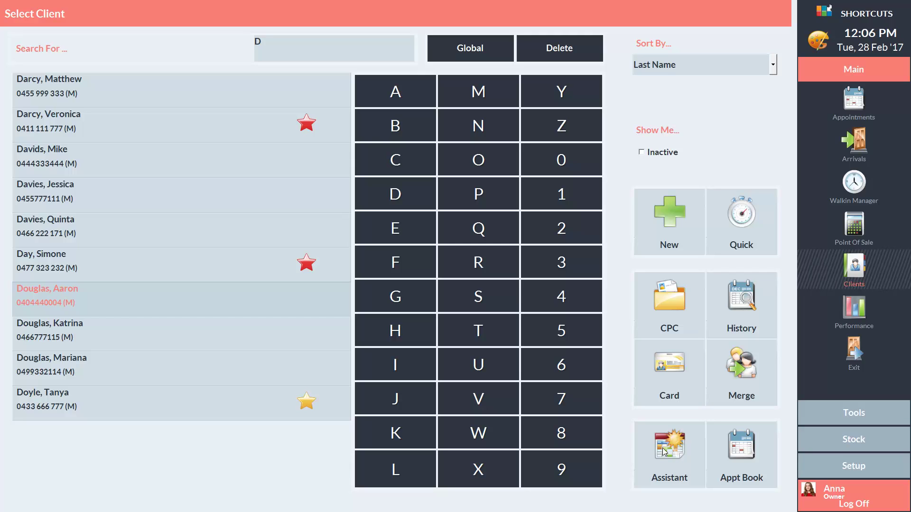
click(742, 305)
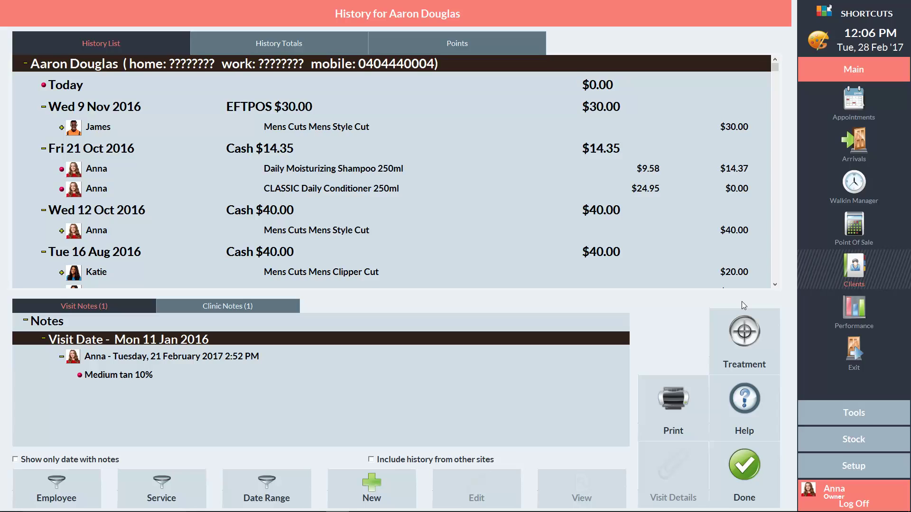
click(371, 460)
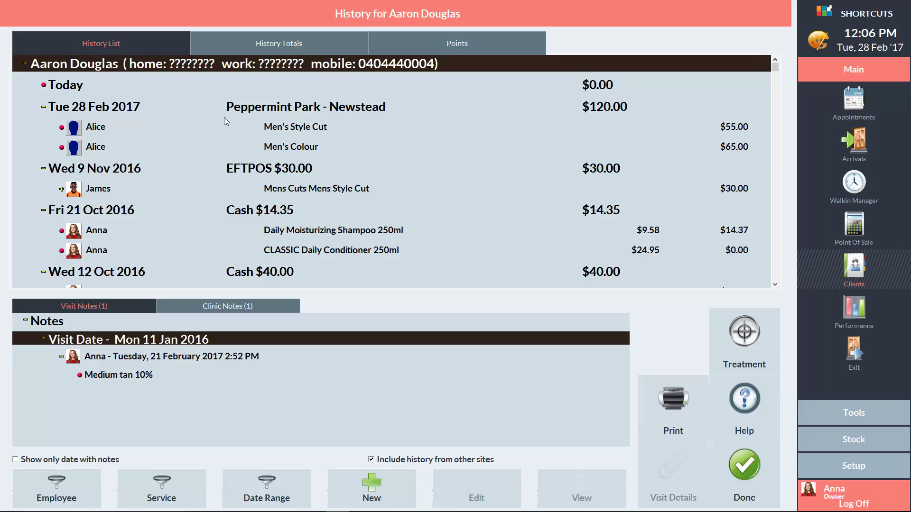
click(298, 45)
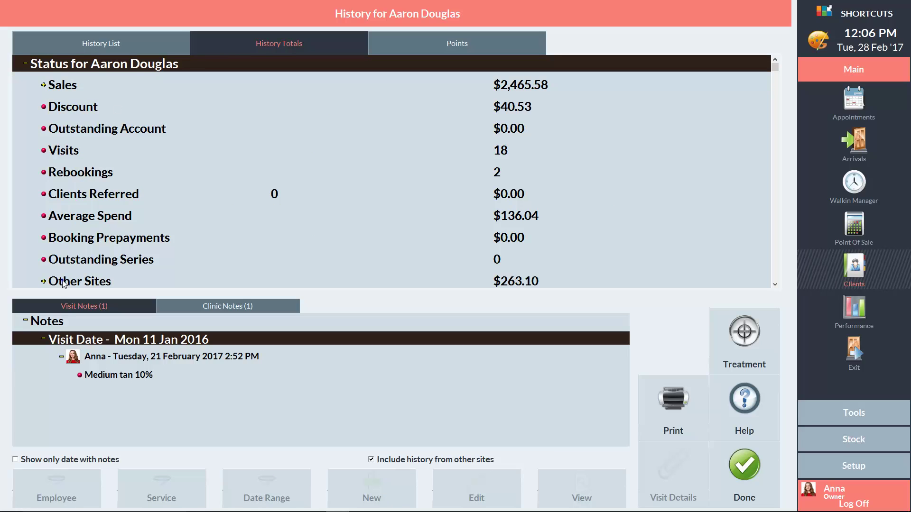
click(43, 281)
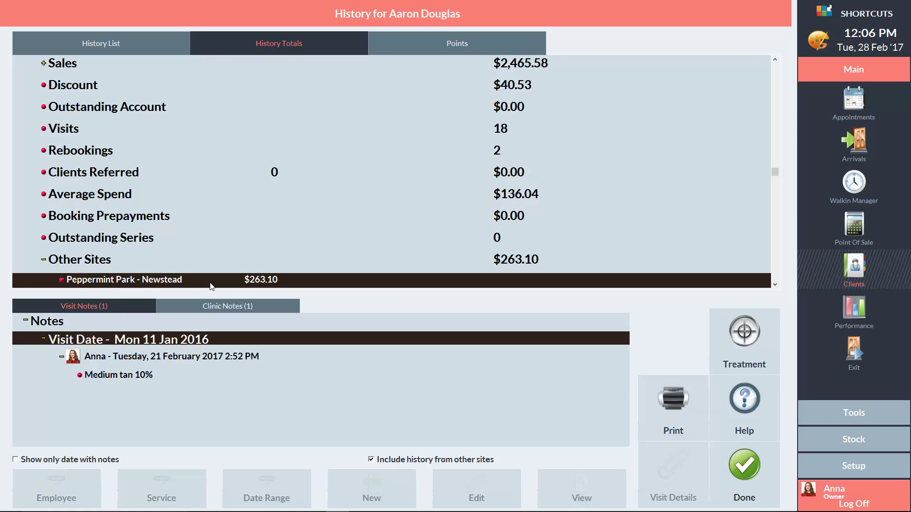